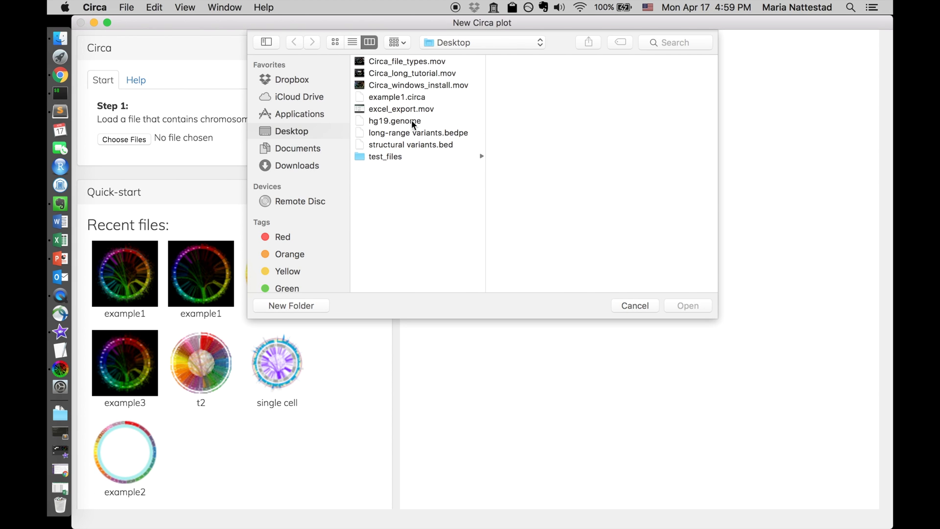
Build the plot from hg19.genome's chromosome and size columns, showing chromosomes 1–22, X and Y
{"action": "double_click", "coordinate": [391, 123]}
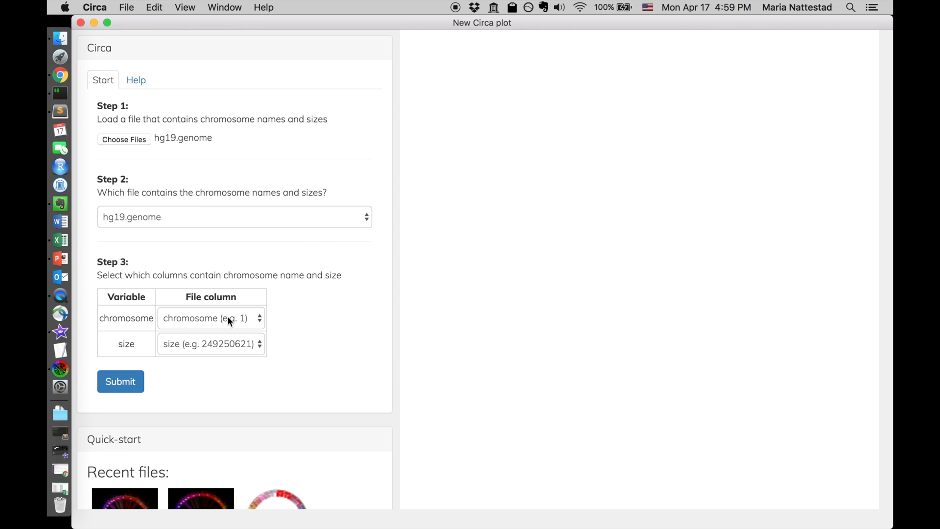
{"action": "left_click", "coordinate": [125, 383]}
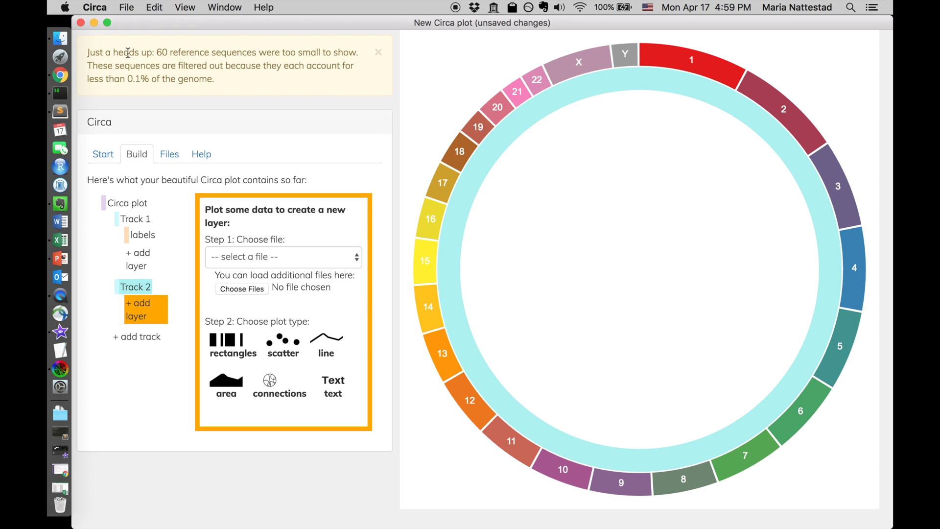
Dismiss the heads-up banner about filtered small sequences
{"action": "left_click_drag", "start_coordinate": [128, 53], "coordinate": [288, 52]}
{"action": "left_click", "coordinate": [354, 55]}
{"action": "left_click", "coordinate": [379, 53]}
{"action": "left_click", "coordinate": [378, 91]}
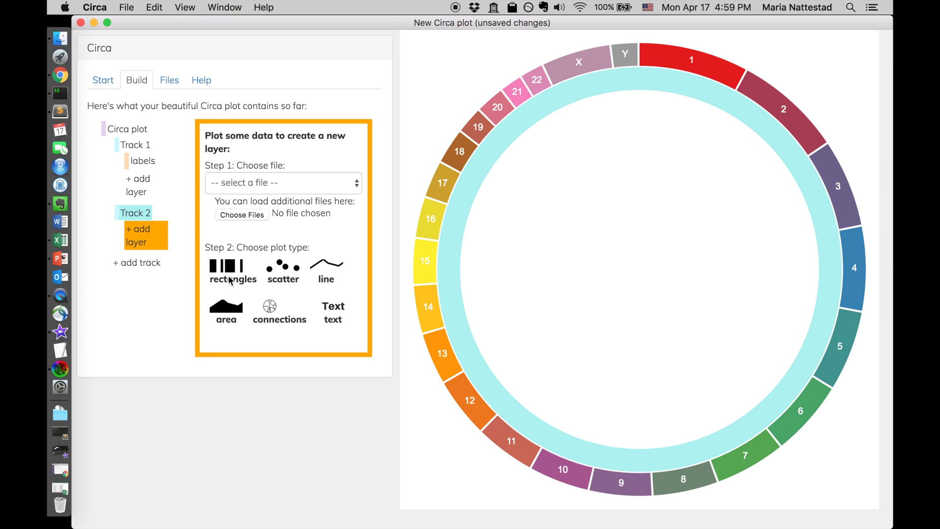
Load structural variants.bed and long-range variants.bedpe from the Desktop as data files
{"action": "left_click", "coordinate": [287, 187]}
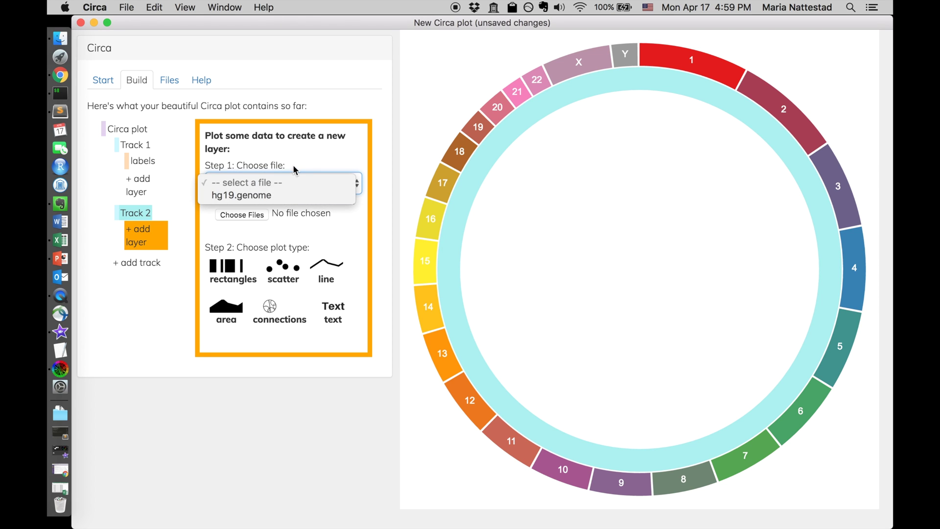
{"action": "left_click", "coordinate": [265, 208]}
{"action": "left_click", "coordinate": [263, 214]}
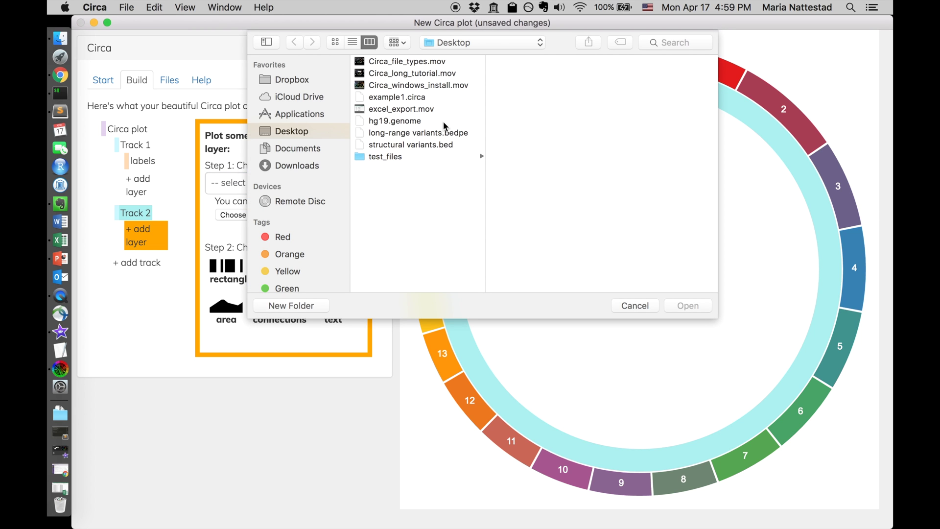
{"action": "left_click", "coordinate": [417, 145]}
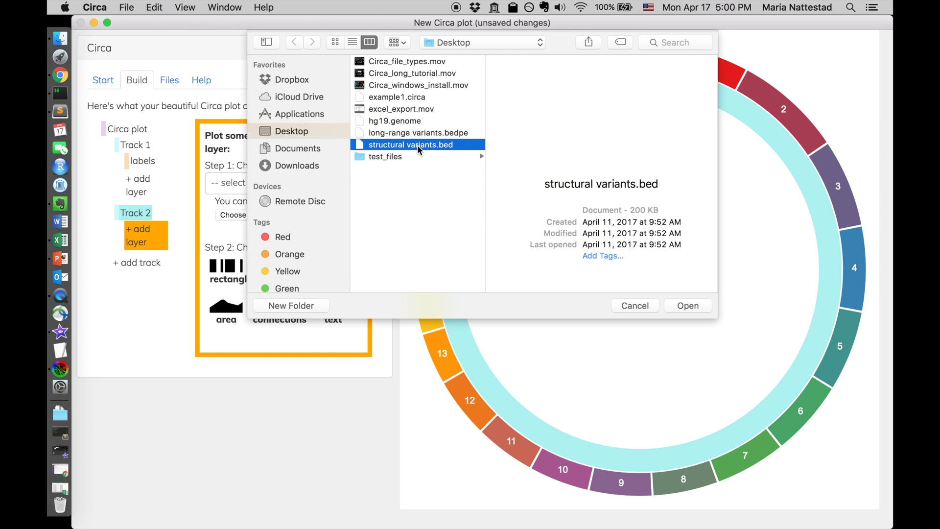
{"action": "left_click", "coordinate": [431, 137], "text": "shift"}
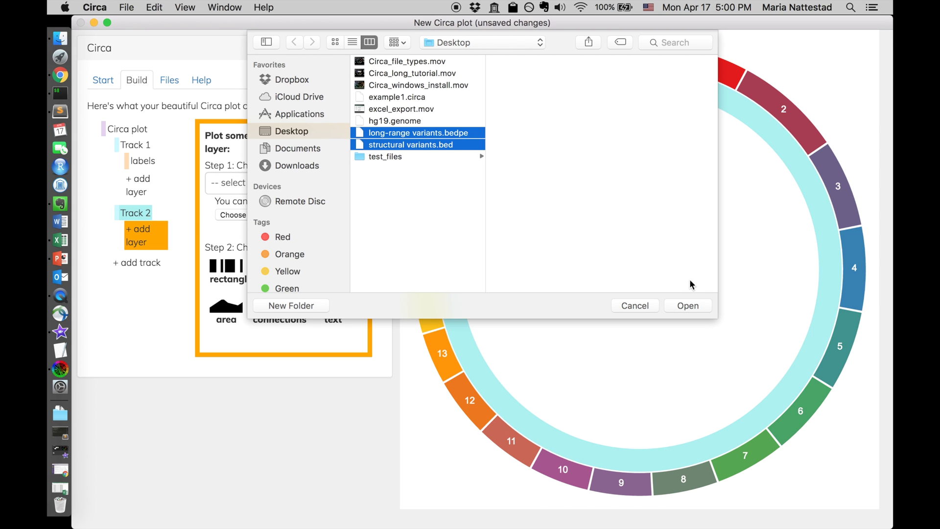
{"action": "left_click", "coordinate": [689, 305]}
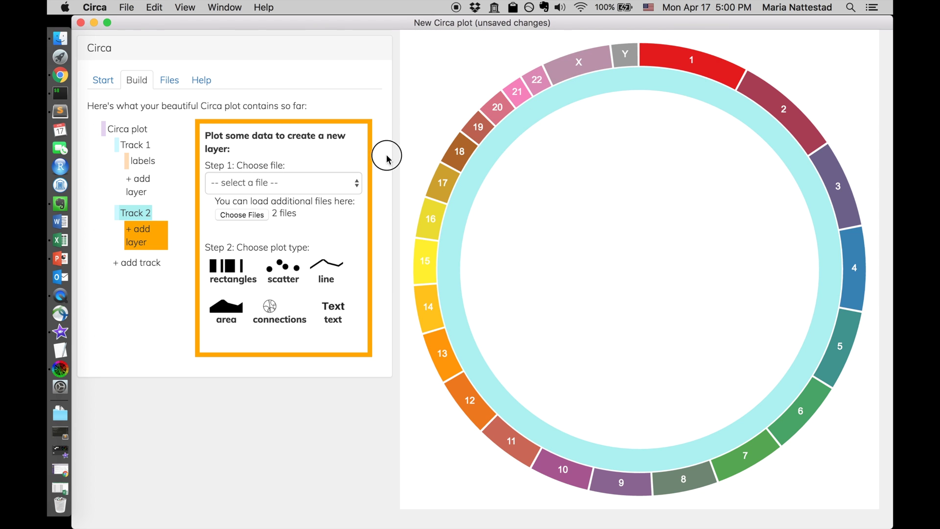
{"action": "left_click", "coordinate": [302, 183]}
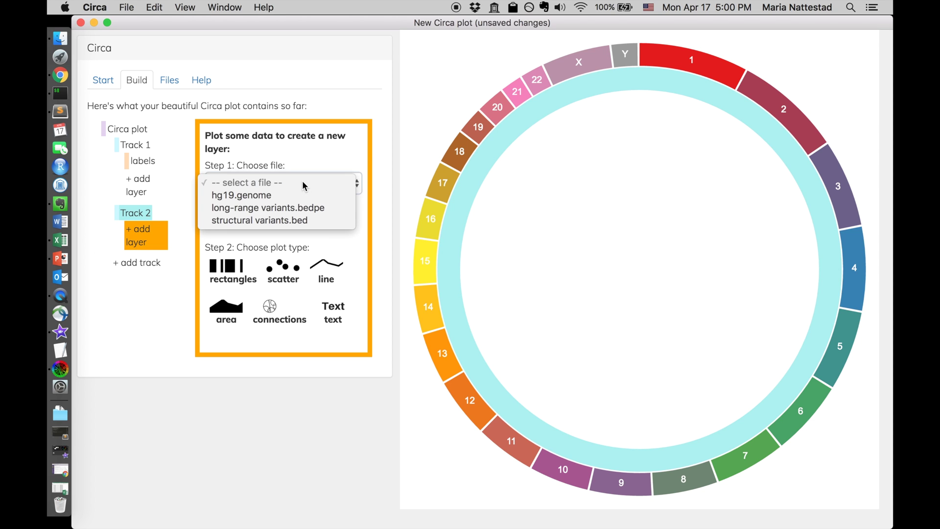
Add a rectangles layer from structural variants.bed with end_position set to stop
{"action": "left_click", "coordinate": [312, 223]}
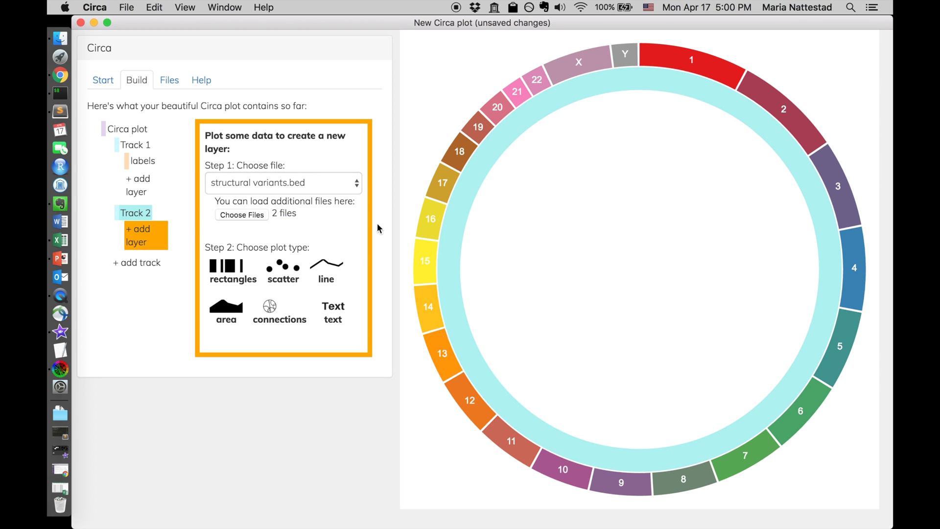
{"action": "left_click", "coordinate": [229, 270]}
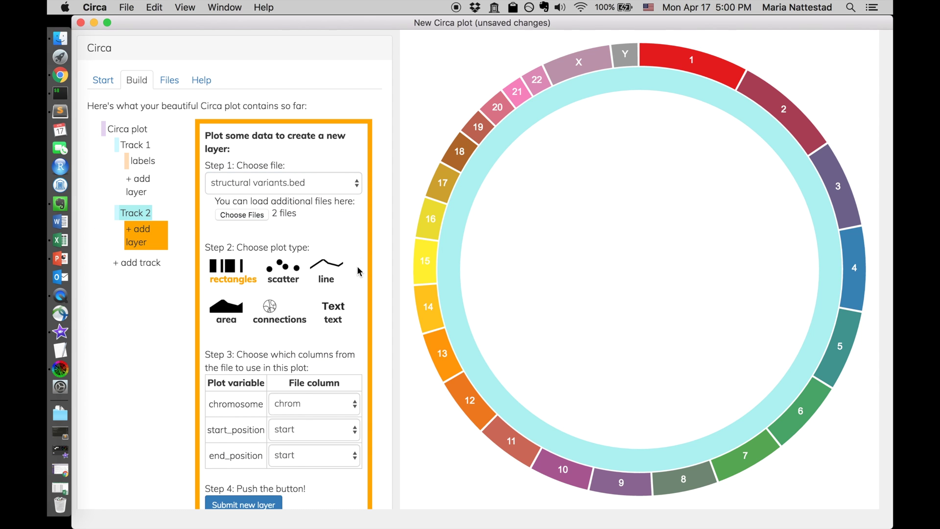
{"action": "scroll", "coordinate": [359, 271], "scroll_direction": "down", "scroll_amount": 2}
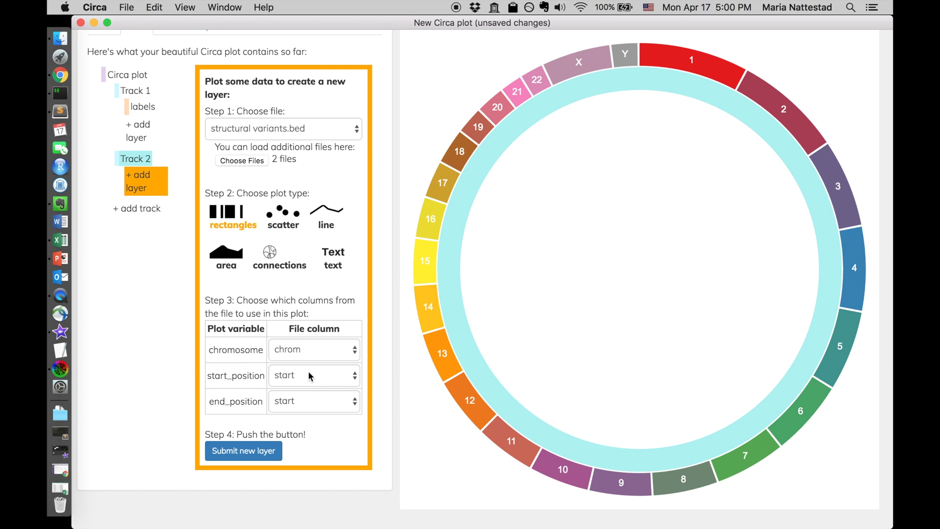
{"action": "left_click", "coordinate": [314, 404]}
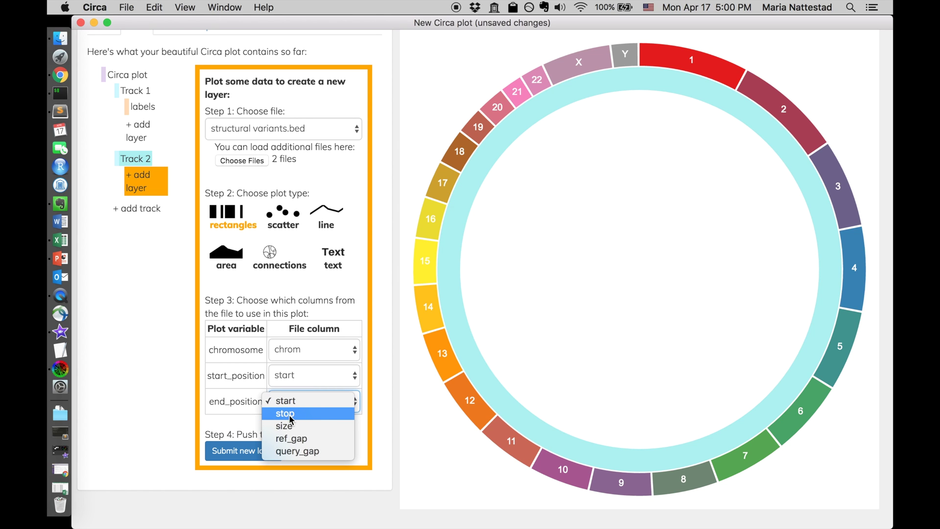
{"action": "left_click", "coordinate": [300, 413]}
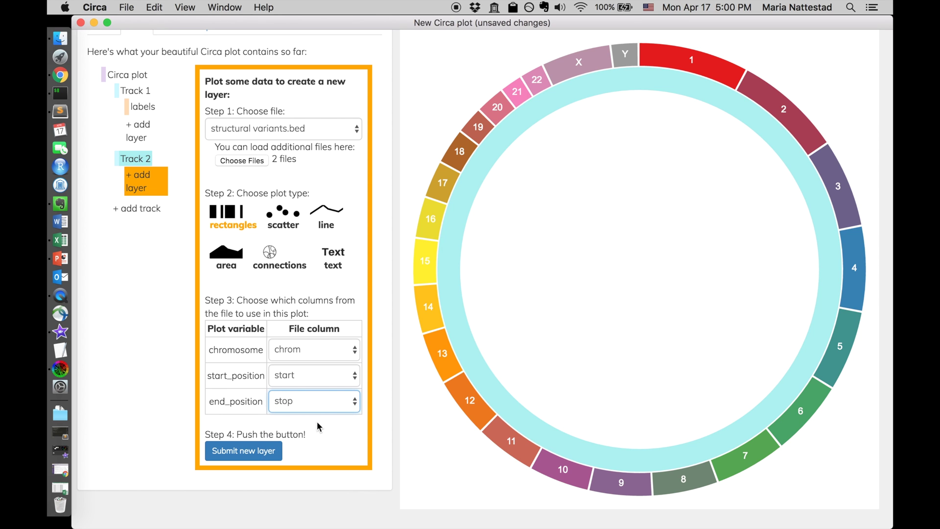
{"action": "left_click", "coordinate": [253, 451]}
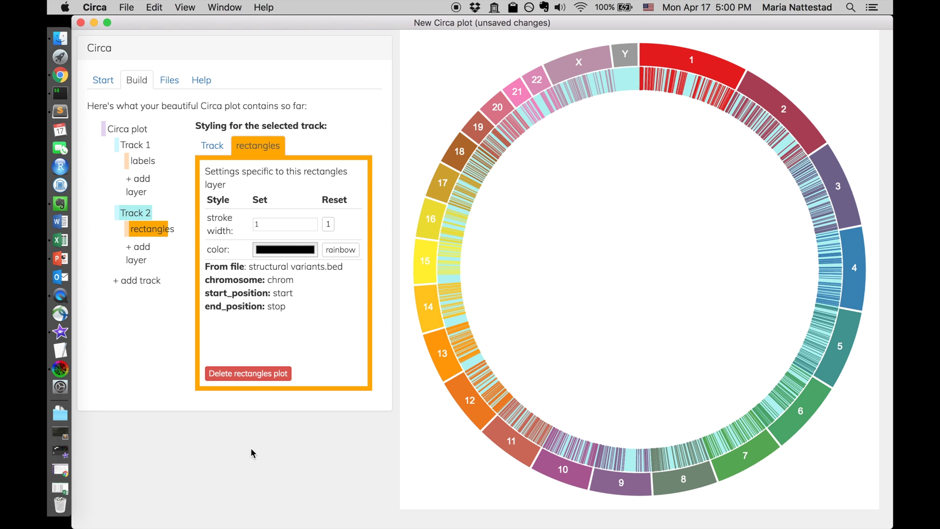
Close the rectangles layer settings and add a third track to the plot
{"action": "left_click", "coordinate": [596, 85]}
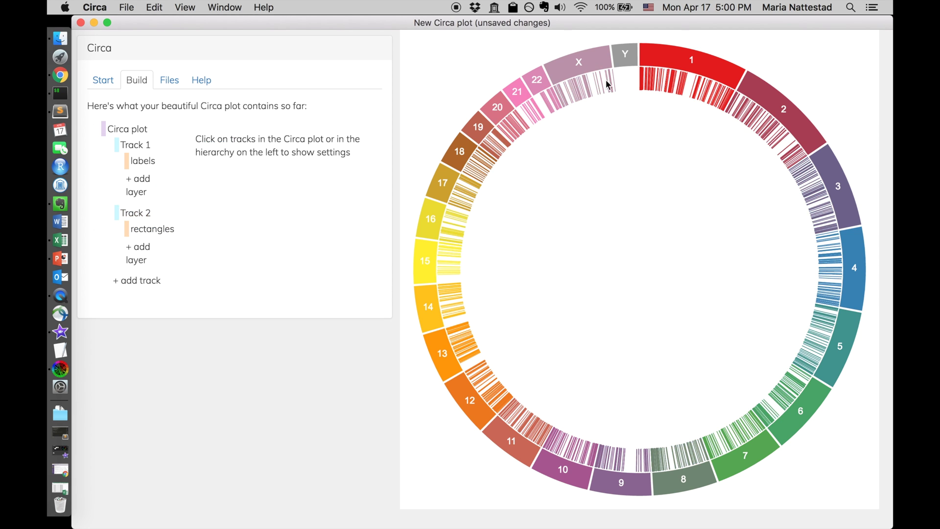
{"action": "left_click", "coordinate": [611, 82]}
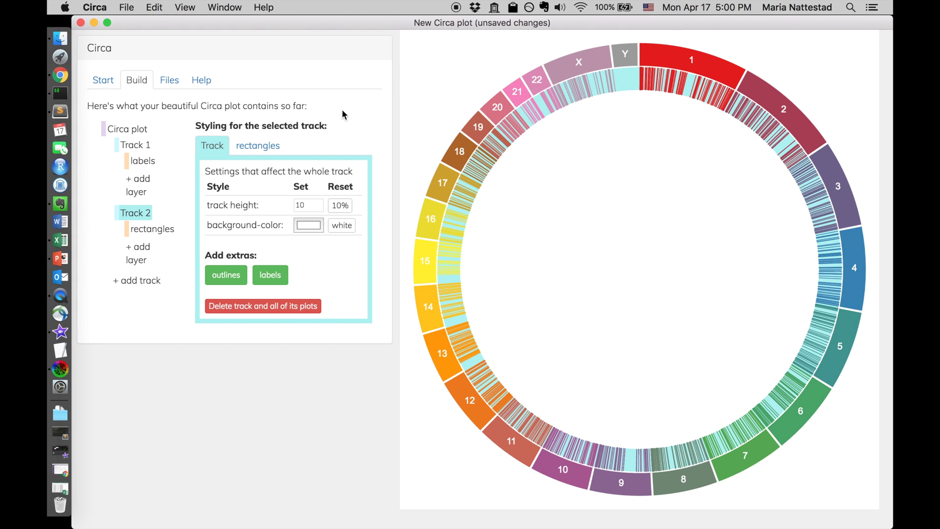
{"action": "left_click", "coordinate": [141, 284]}
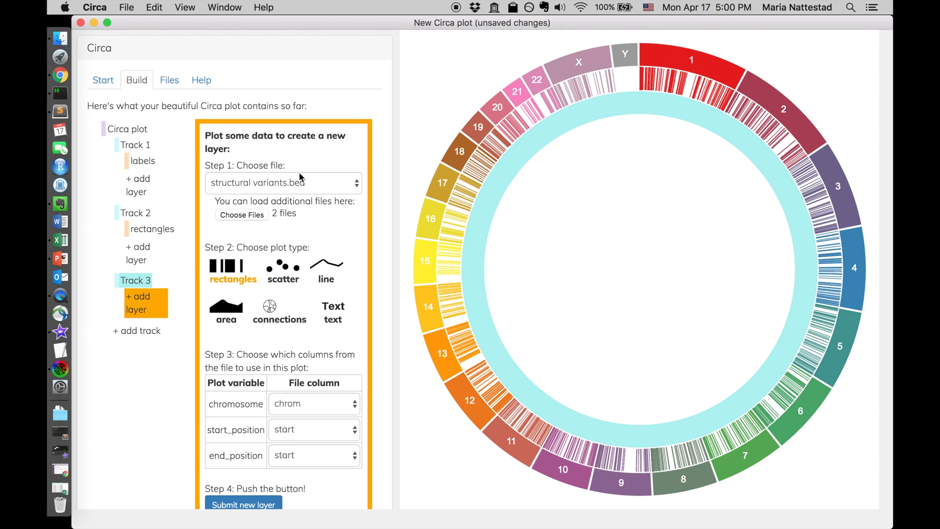
Create a scatter layer on Track 3 using chrom, start and size as the y values
{"action": "left_click", "coordinate": [288, 270]}
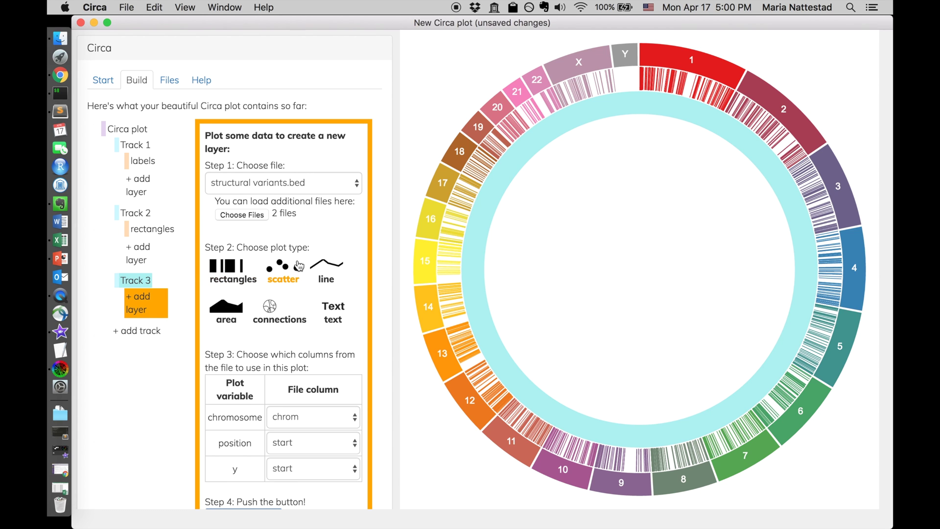
{"action": "scroll", "coordinate": [316, 230], "scroll_direction": "down", "scroll_amount": 3}
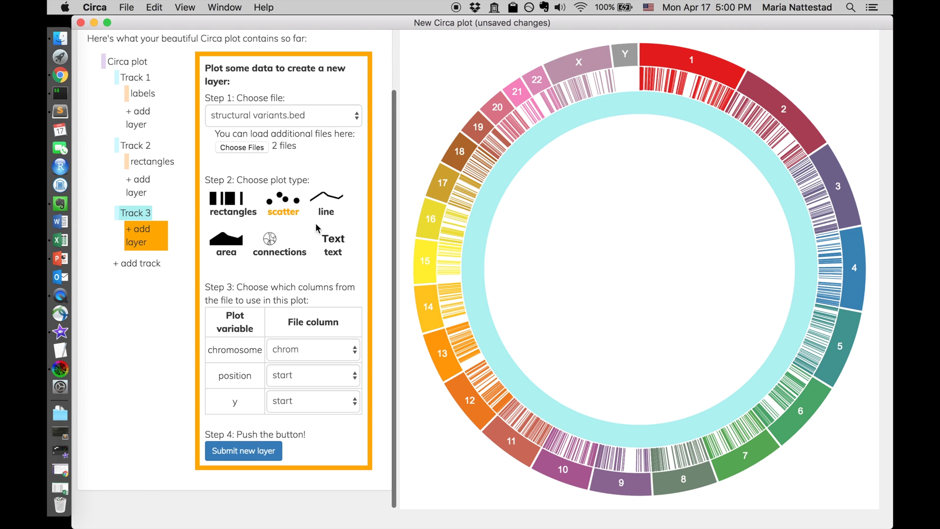
{"action": "left_click", "coordinate": [304, 351]}
{"action": "left_click", "coordinate": [309, 349]}
{"action": "left_click", "coordinate": [310, 375]}
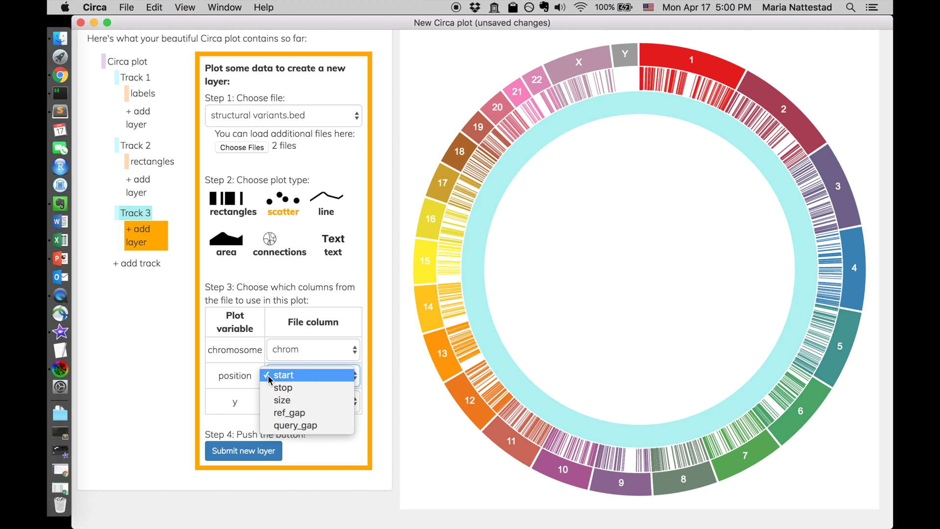
{"action": "left_click", "coordinate": [299, 375]}
{"action": "left_click", "coordinate": [305, 401]}
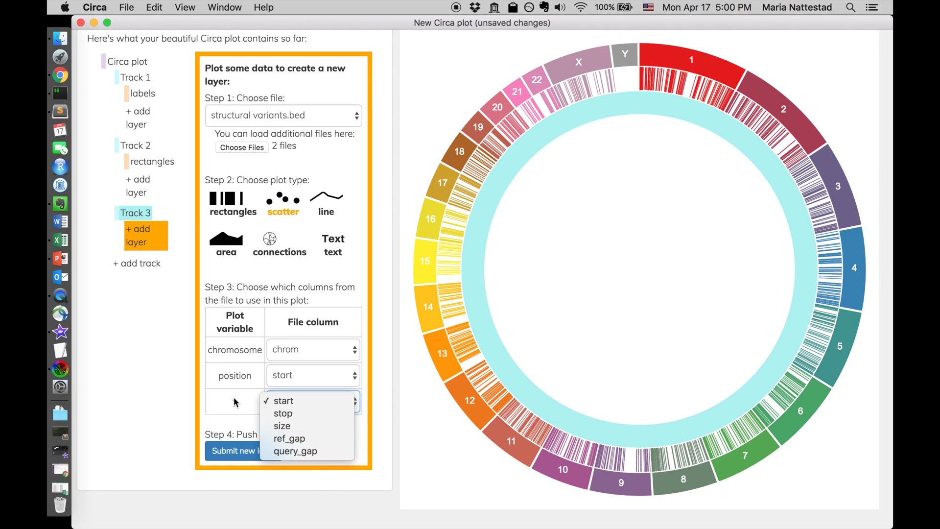
{"action": "left_click", "coordinate": [284, 426]}
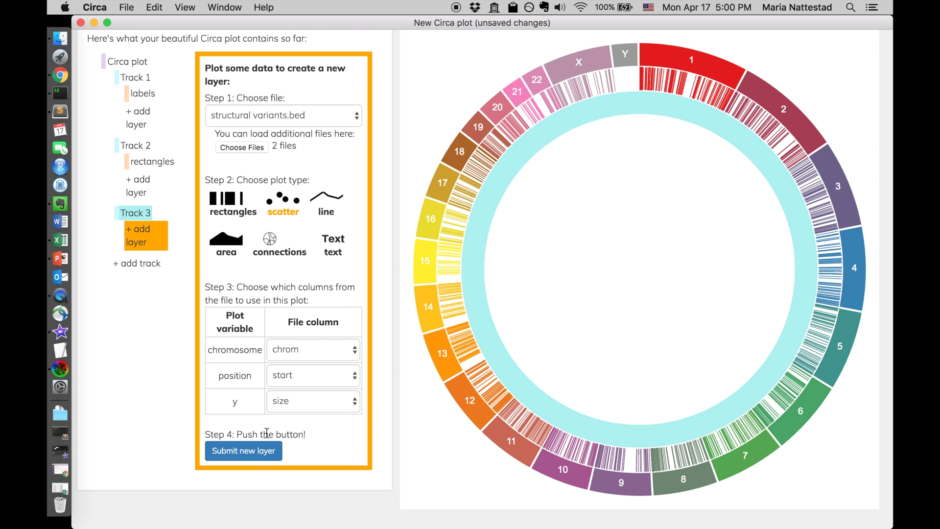
{"action": "left_click", "coordinate": [252, 450]}
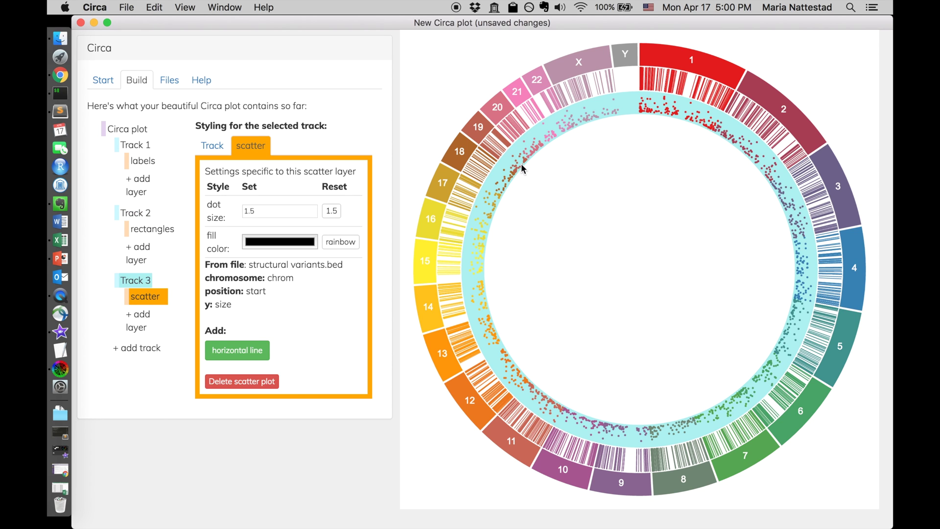
{"action": "left_click", "coordinate": [620, 109]}
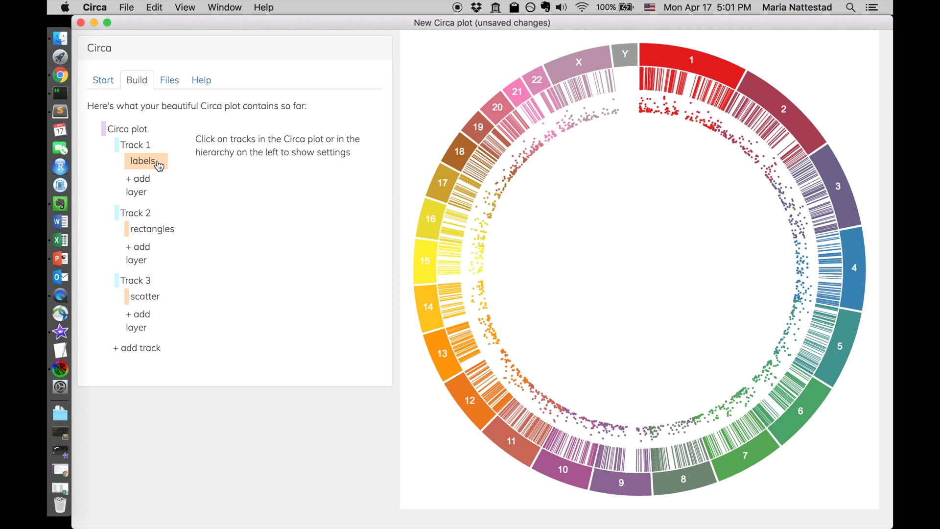
Add Track 4 with a line layer plotting variant size as y
{"action": "left_click", "coordinate": [574, 64]}
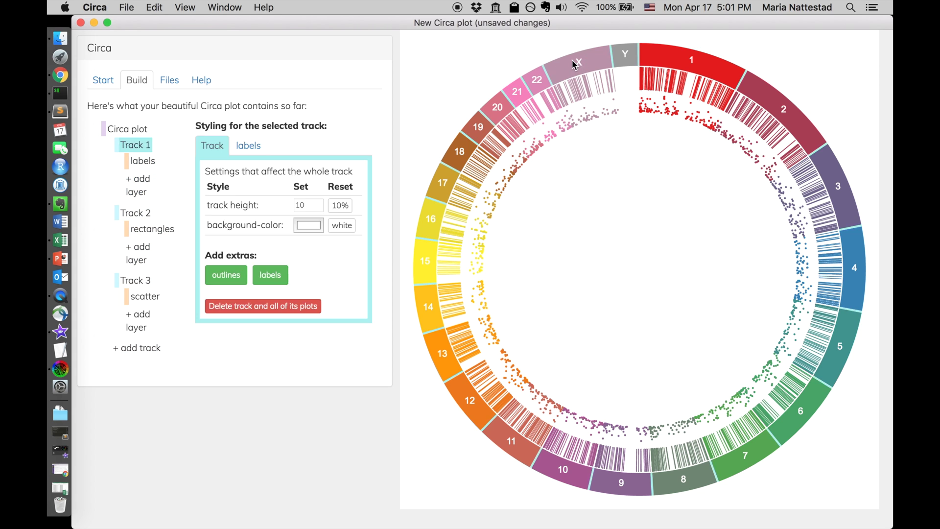
{"action": "left_click", "coordinate": [579, 90]}
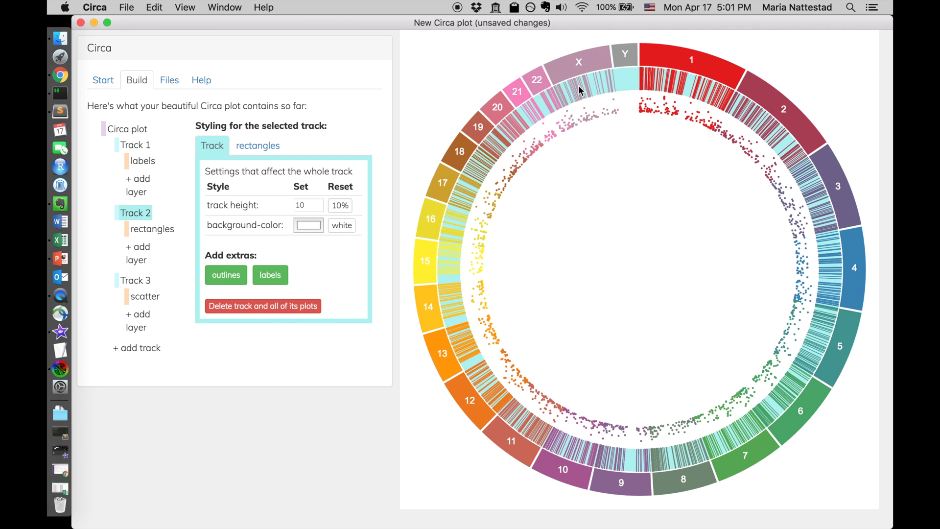
{"action": "left_click", "coordinate": [583, 114]}
{"action": "left_click", "coordinate": [138, 349]}
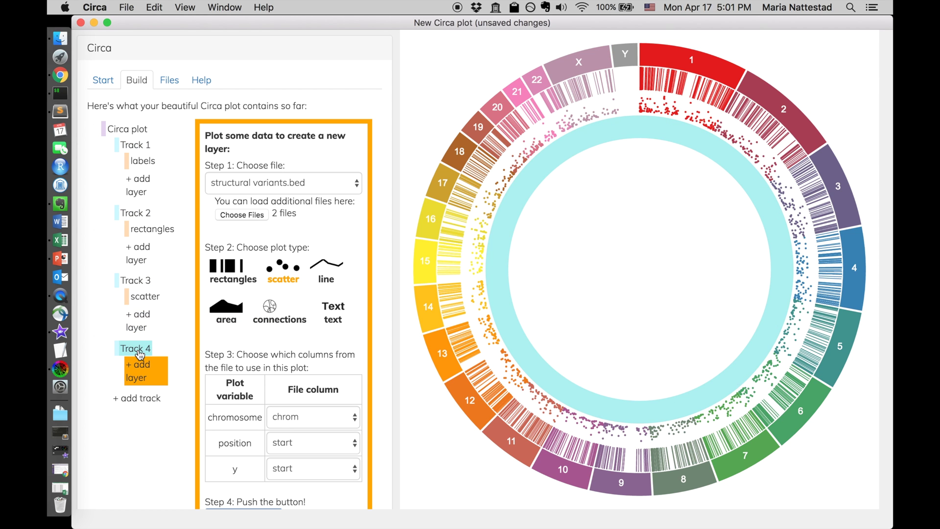
{"action": "left_click", "coordinate": [327, 269]}
{"action": "scroll", "coordinate": [329, 333], "scroll_direction": "down", "scroll_amount": 3}
{"action": "left_click", "coordinate": [305, 403]}
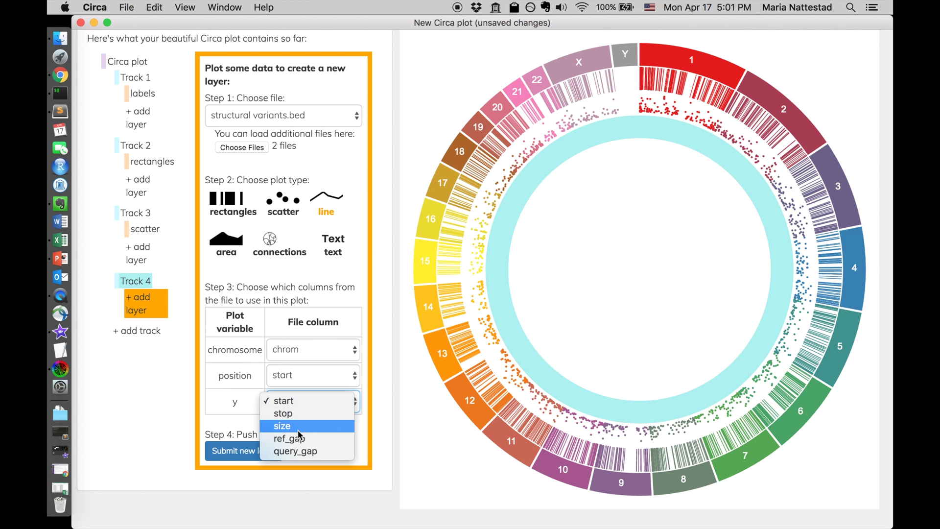
{"action": "left_click", "coordinate": [301, 426]}
{"action": "left_click", "coordinate": [260, 461]}
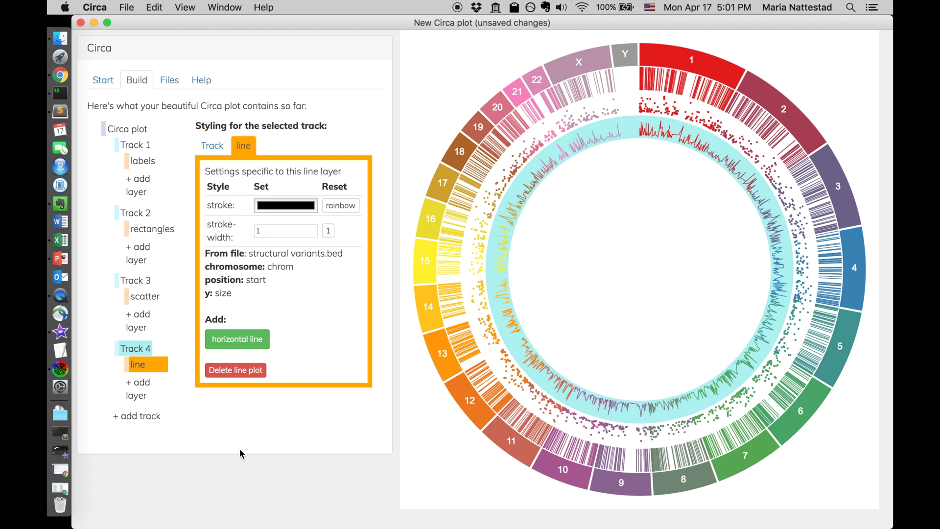
{"action": "left_click", "coordinate": [547, 169]}
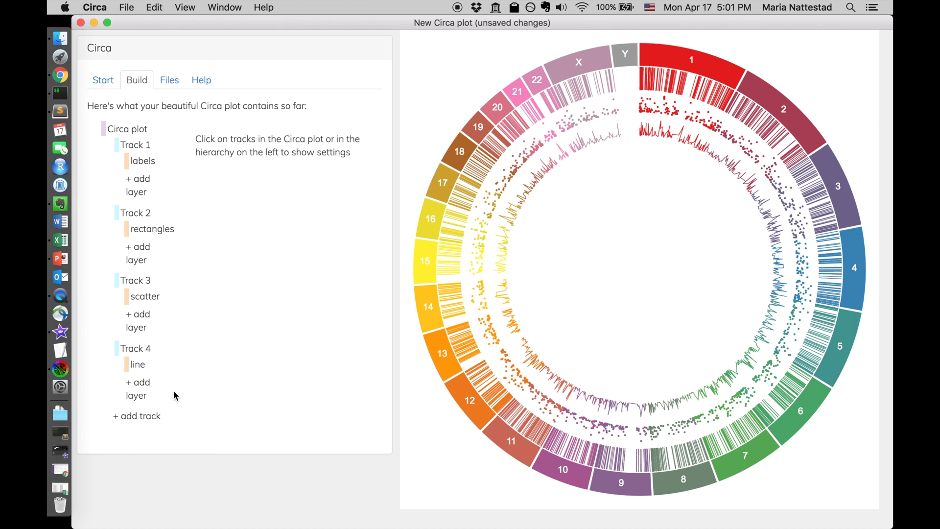
Add Track 5 and choose the area plot type for its new layer
{"action": "left_click", "coordinate": [137, 416]}
{"action": "scroll", "coordinate": [299, 338], "scroll_direction": "down", "scroll_amount": 1}
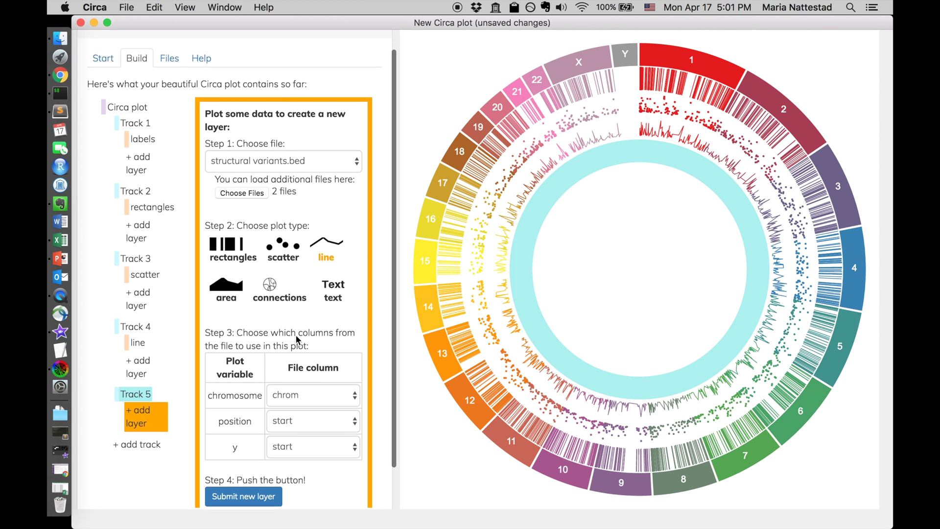
{"action": "left_click", "coordinate": [233, 279]}
Create the Track 5 area layer with y set to size, then add an empty Track 6
{"action": "scroll", "coordinate": [294, 343], "scroll_direction": "down", "scroll_amount": 1}
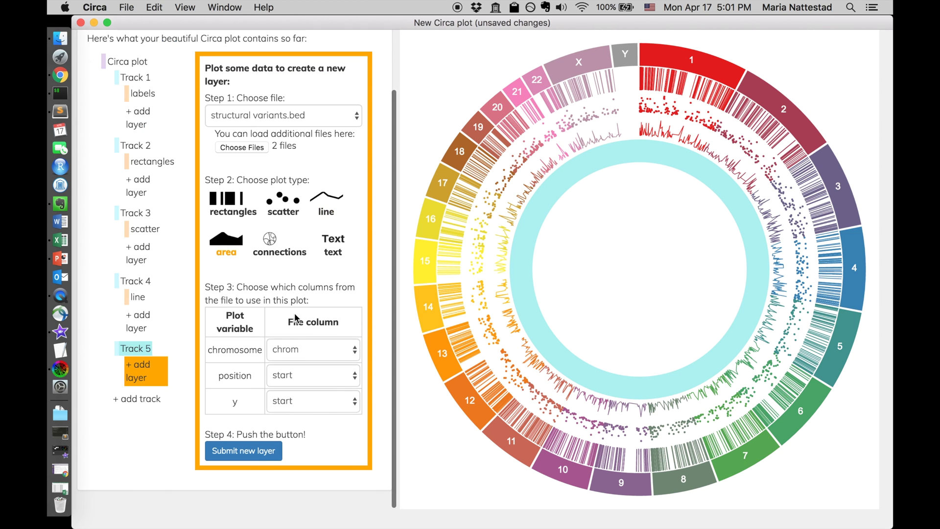
{"action": "left_click", "coordinate": [314, 401]}
{"action": "left_click", "coordinate": [297, 425]}
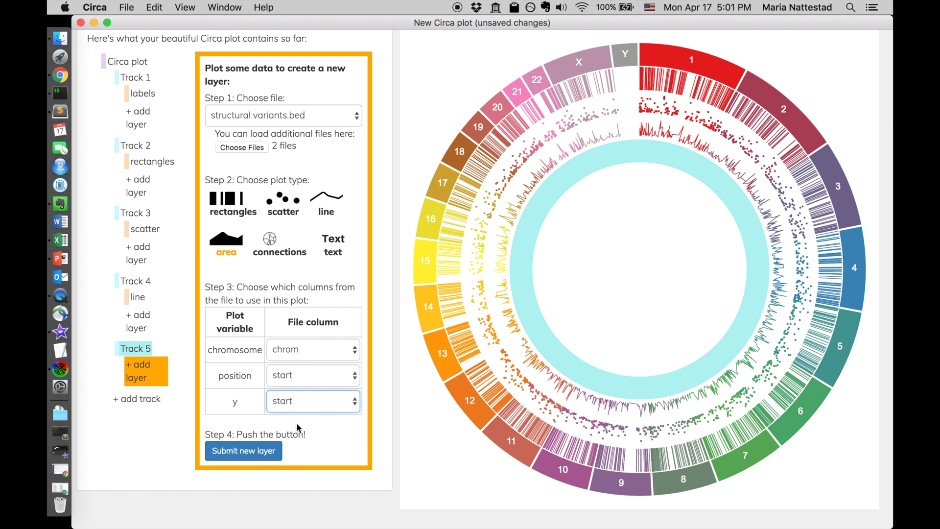
{"action": "left_click", "coordinate": [255, 455]}
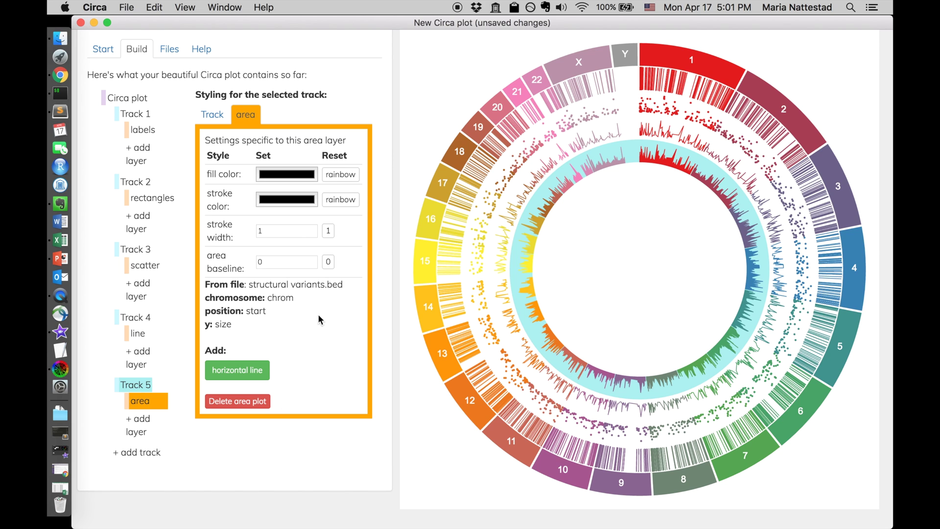
{"action": "left_click", "coordinate": [602, 151]}
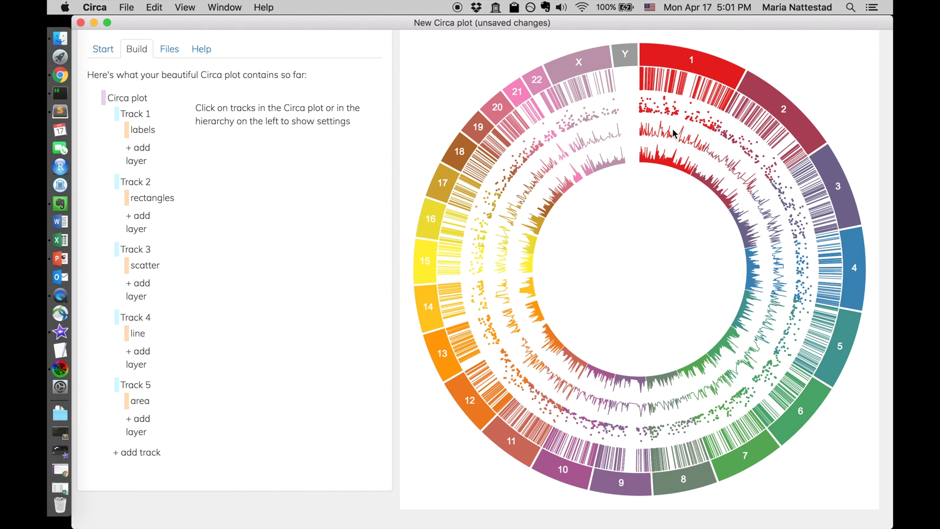
{"action": "left_click", "coordinate": [137, 452]}
Start a connections layer using long-range variants.bedpe, keeping chrom as chromosome 1
{"action": "scroll", "coordinate": [157, 362], "scroll_direction": "down", "scroll_amount": 1}
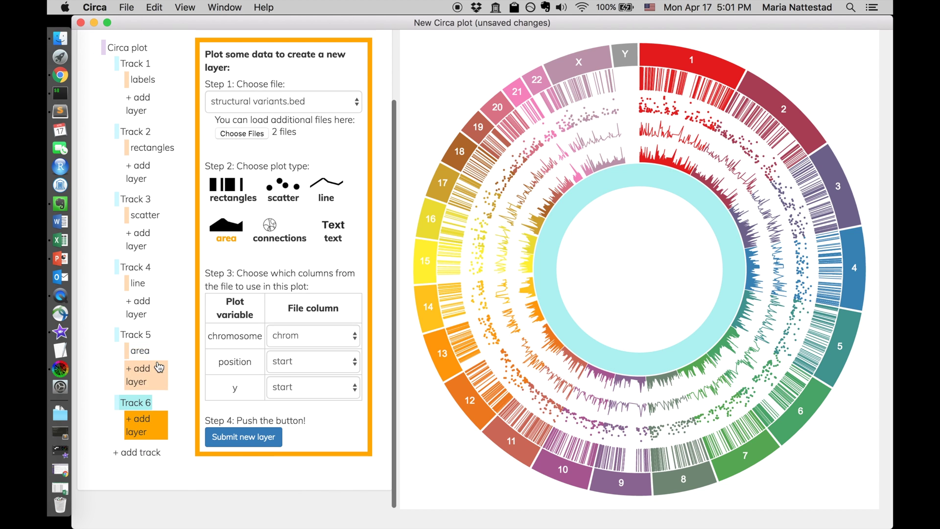
{"action": "left_click", "coordinate": [270, 226]}
{"action": "left_click", "coordinate": [338, 103]}
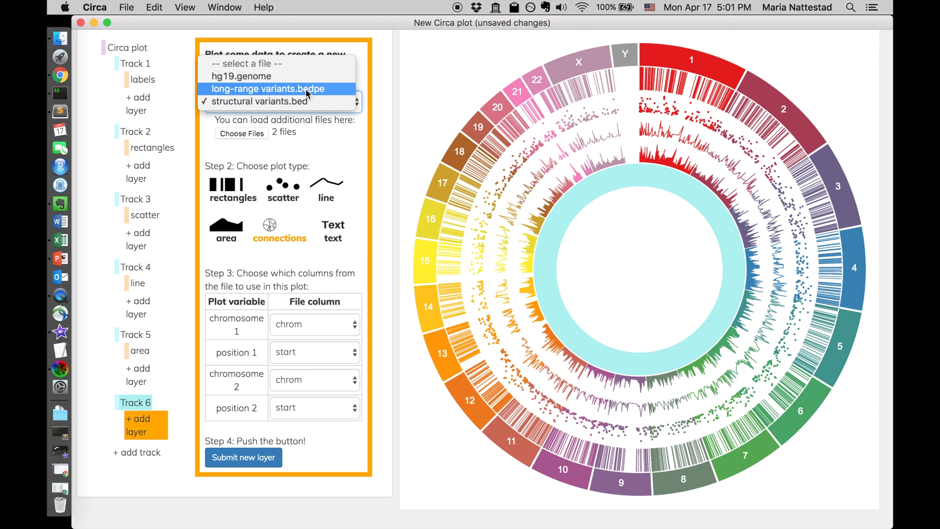
{"action": "key", "text": "Escape"}
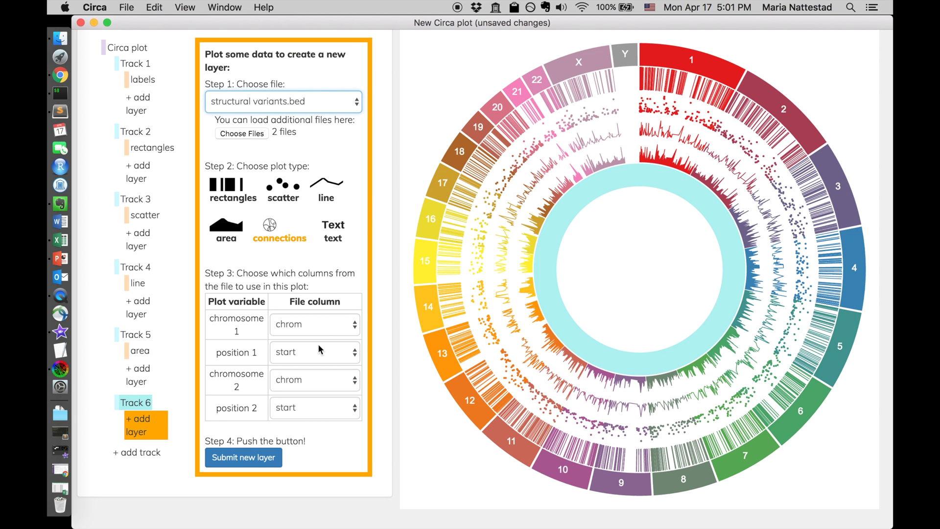
{"action": "left_click", "coordinate": [324, 325]}
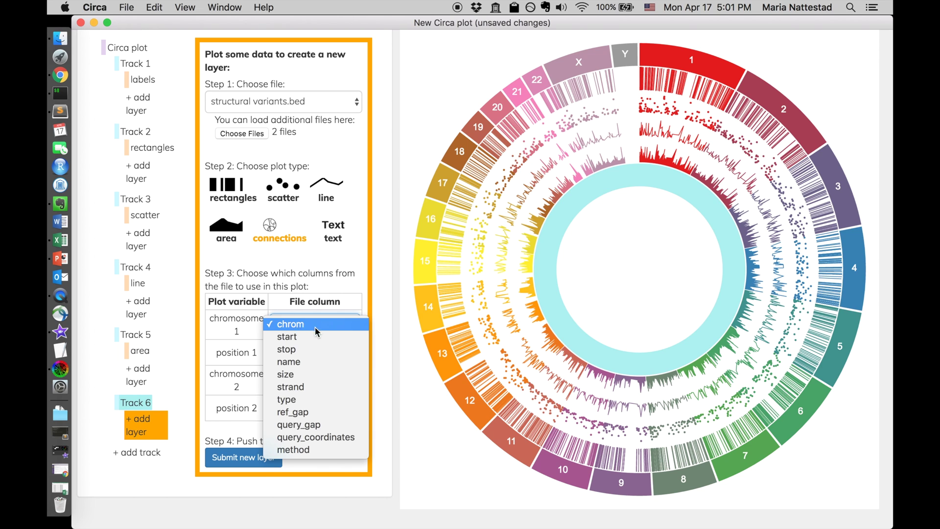
{"action": "left_click", "coordinate": [313, 323]}
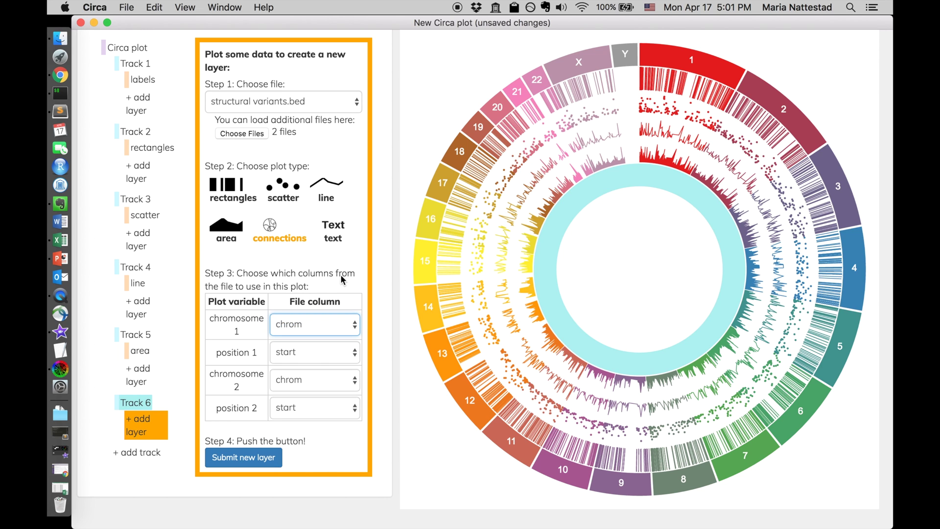
{"action": "left_click", "coordinate": [296, 99]}
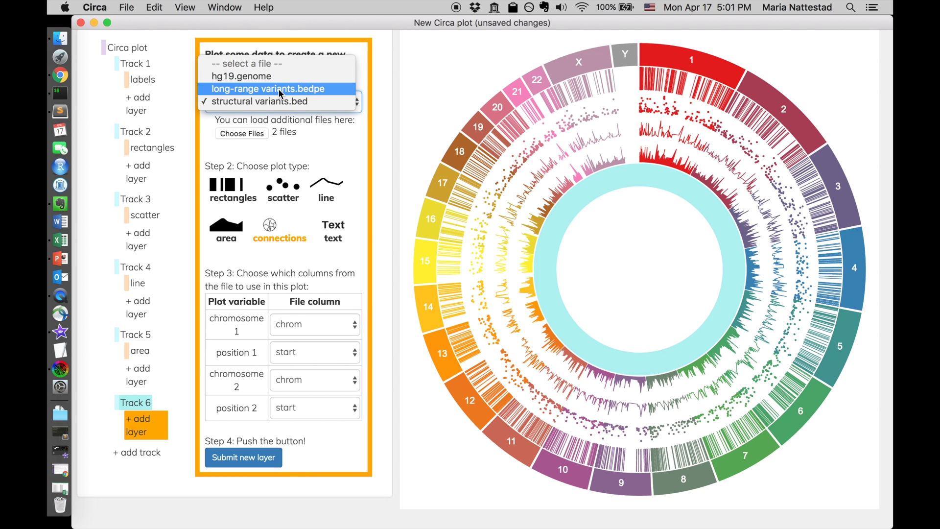
{"action": "left_click", "coordinate": [244, 89]}
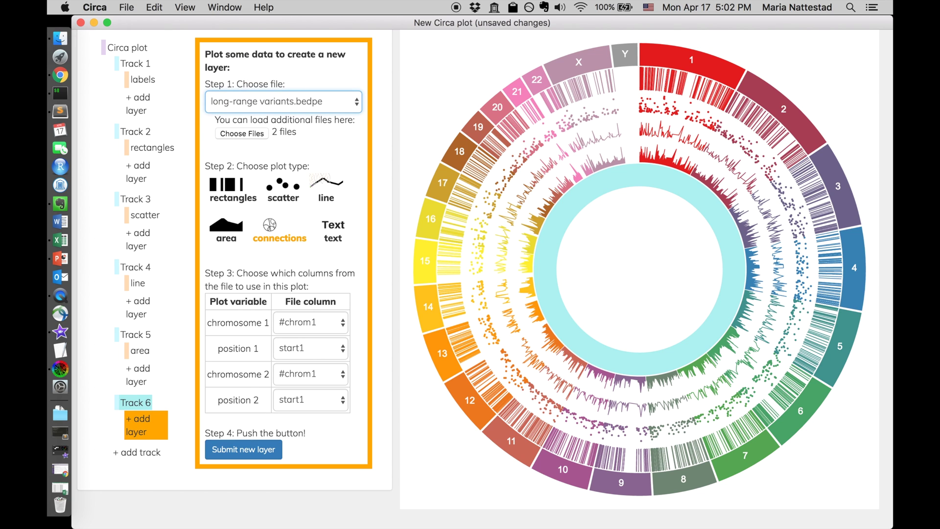
Set chromosome 2 to chrom2 and position 2 to start2, then create the connections layer
{"action": "left_click", "coordinate": [353, 267]}
{"action": "left_click", "coordinate": [312, 375]}
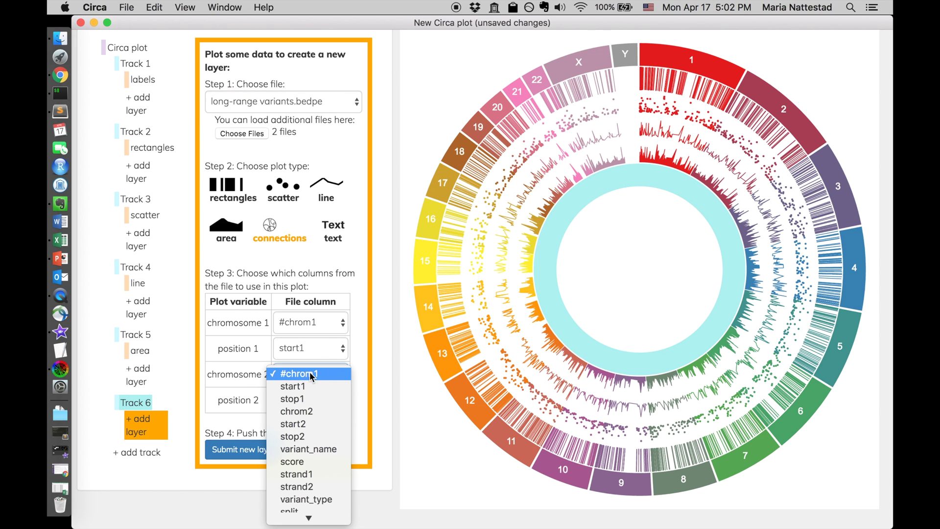
{"action": "left_click", "coordinate": [305, 414]}
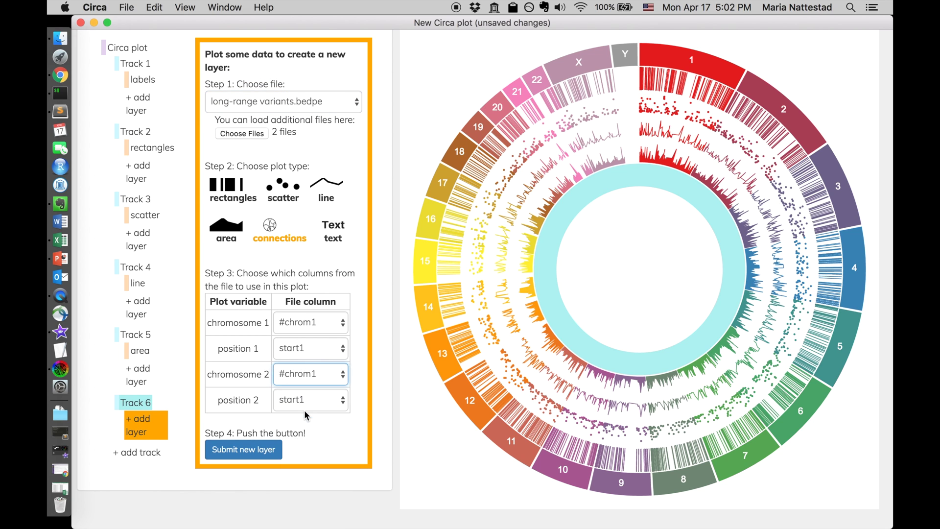
{"action": "left_click", "coordinate": [306, 400]}
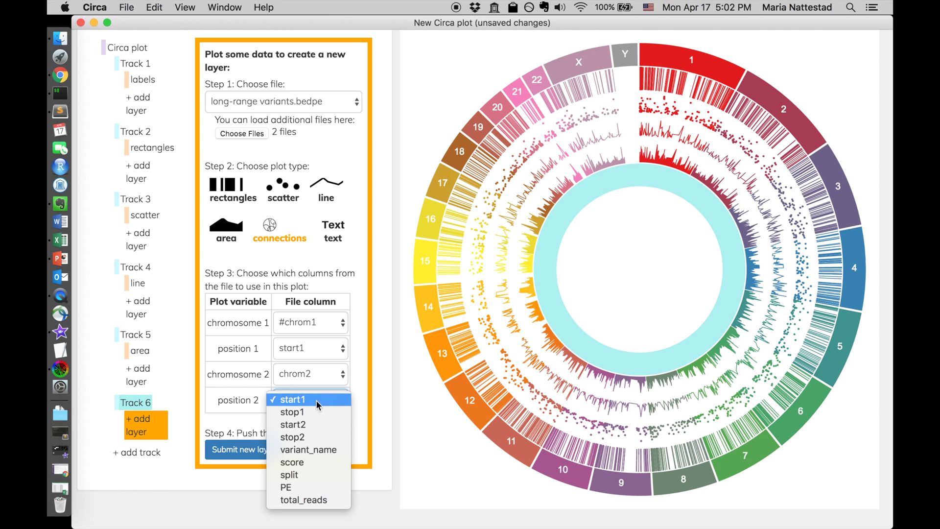
{"action": "left_click", "coordinate": [294, 425]}
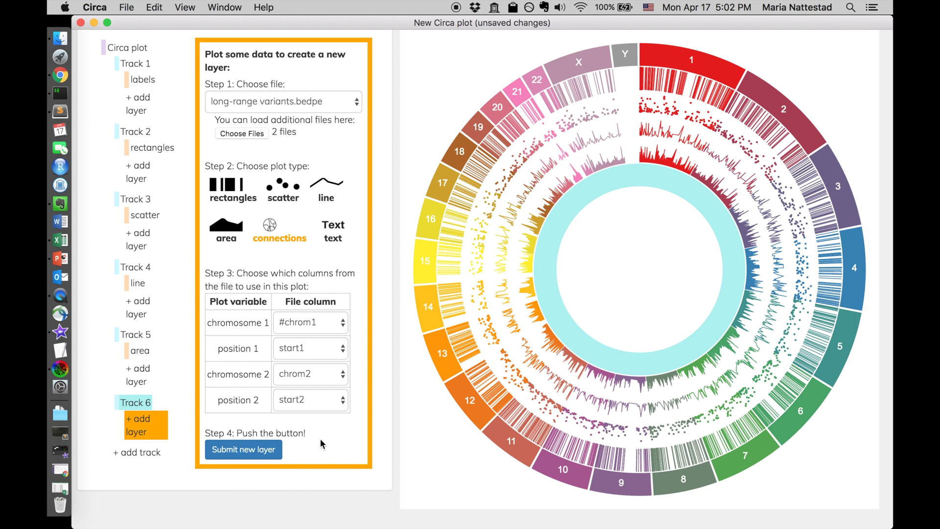
{"action": "left_click", "coordinate": [271, 449]}
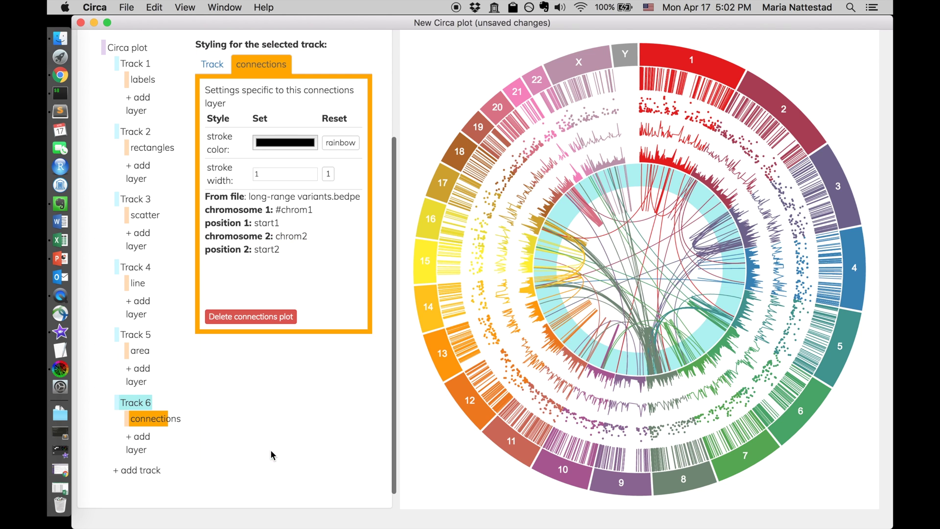
{"action": "left_click", "coordinate": [589, 183]}
{"action": "left_click", "coordinate": [589, 183]}
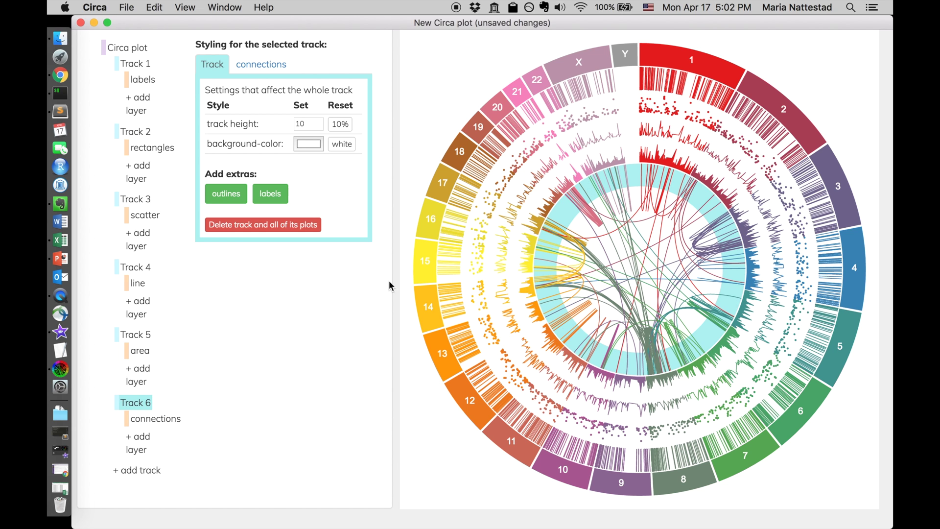
Add a new track with a text layer labelling variant_type at each start1 position
{"action": "left_click", "coordinate": [150, 471]}
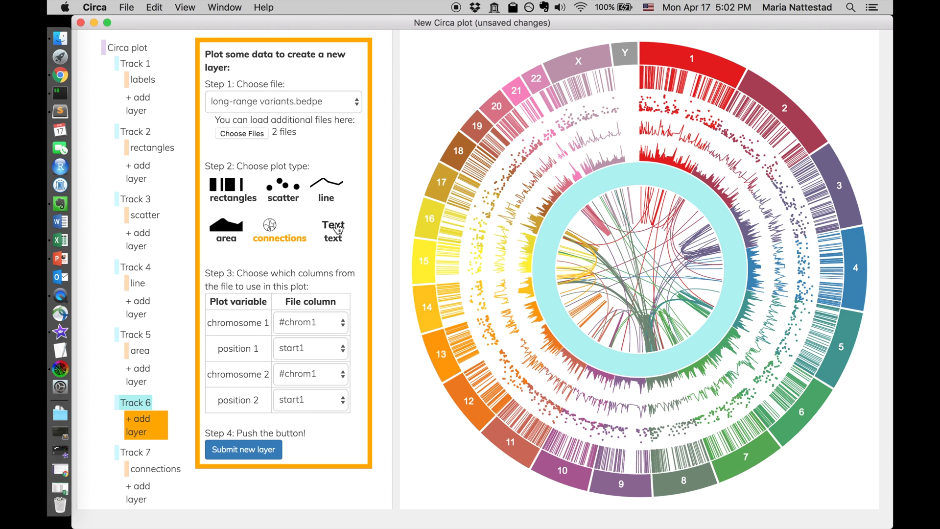
{"action": "left_click", "coordinate": [338, 229]}
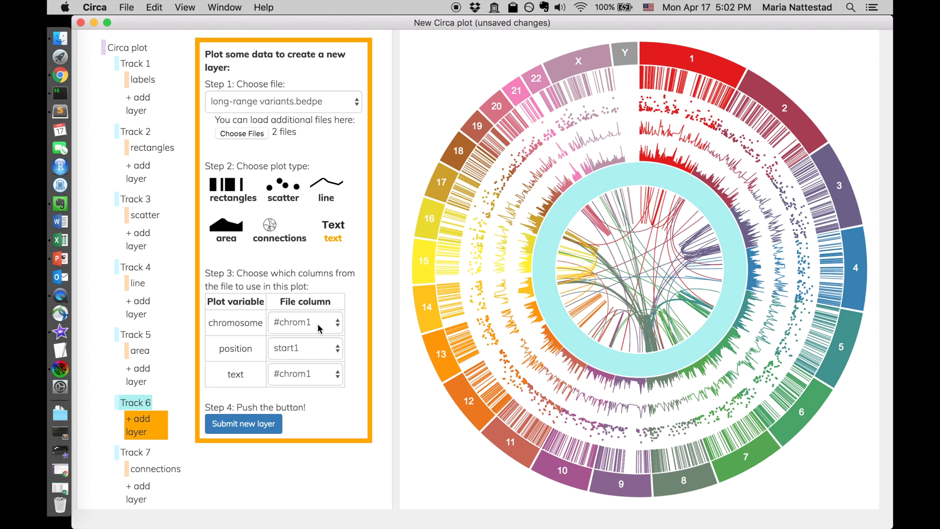
{"action": "left_click", "coordinate": [309, 351]}
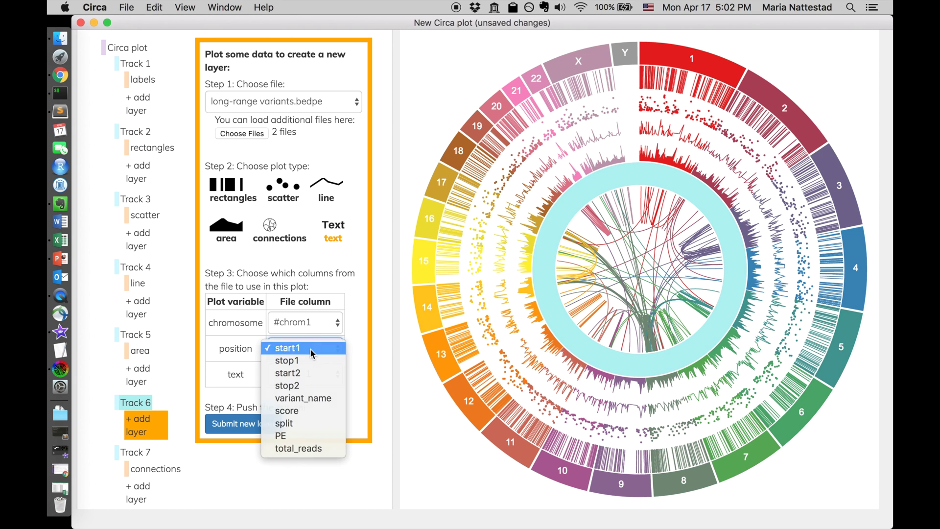
{"action": "left_click", "coordinate": [312, 349]}
{"action": "left_click", "coordinate": [322, 380]}
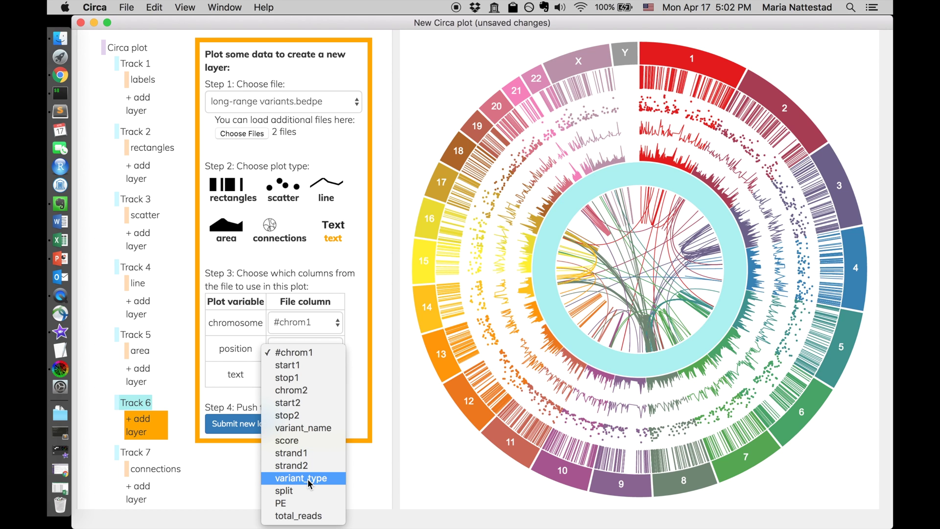
{"action": "mouse_move", "coordinate": [310, 484]}
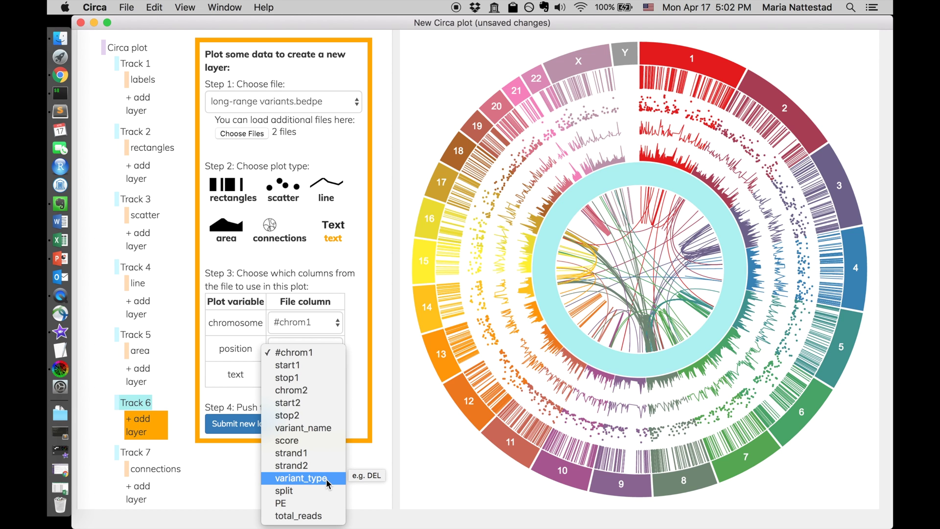
{"action": "left_click", "coordinate": [326, 479]}
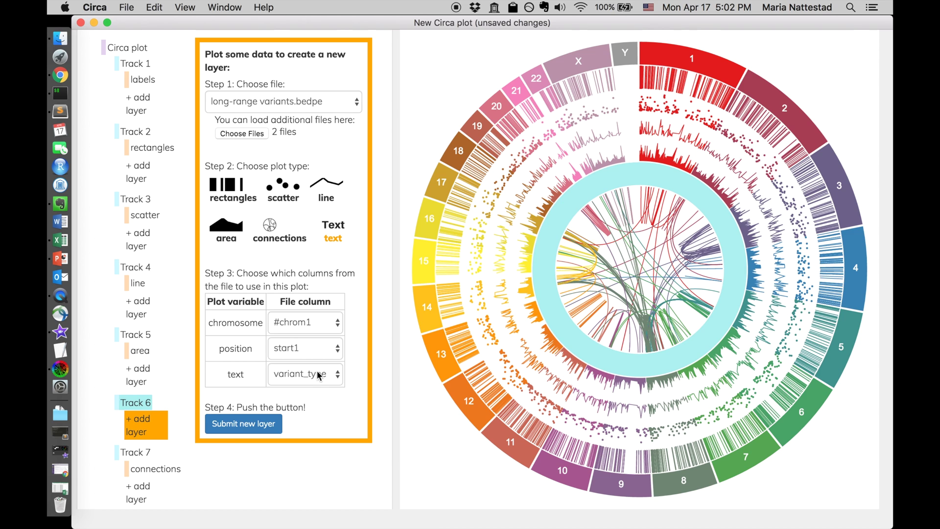
{"action": "left_click", "coordinate": [259, 429]}
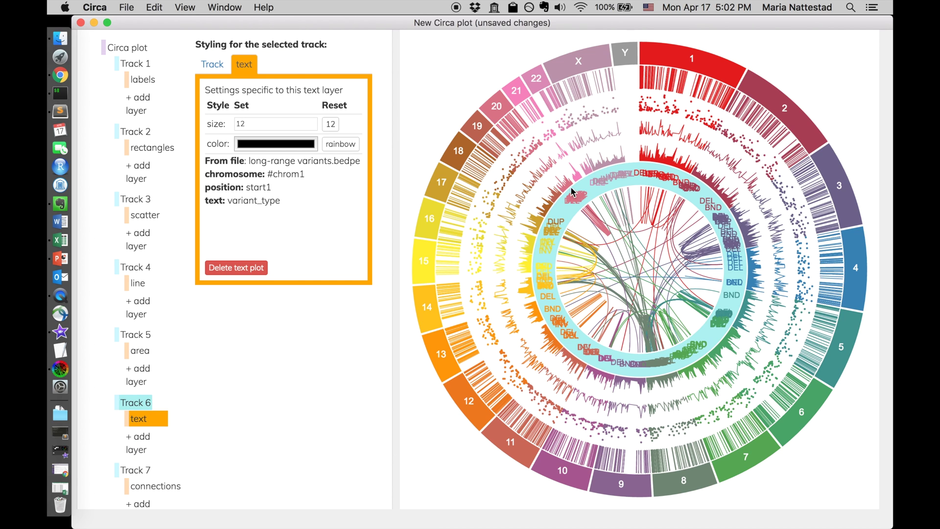
Deselect the text track by clicking empty plot space
{"action": "left_click", "coordinate": [590, 187]}
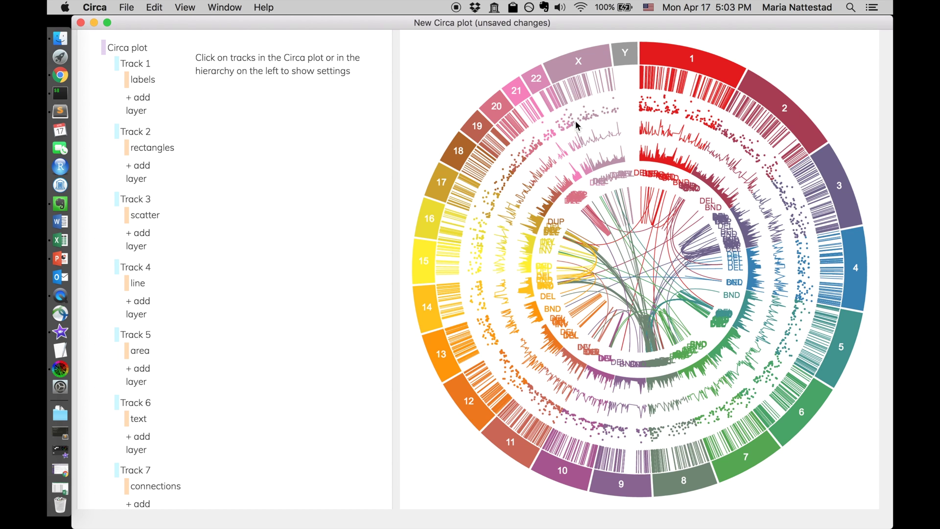
Add outlines to the line track (Track 4) and the area track (Track 5)
{"action": "left_click", "coordinate": [585, 133]}
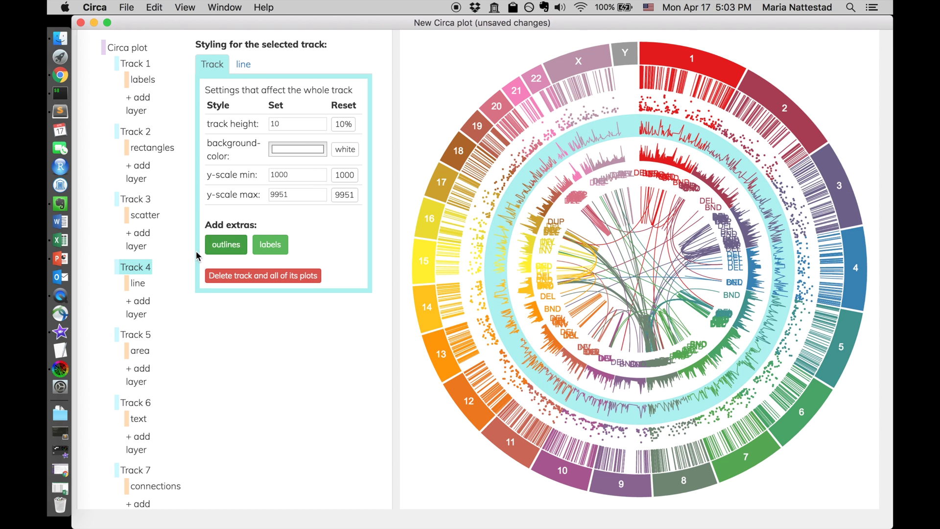
{"action": "scroll", "coordinate": [189, 191], "scroll_direction": "up", "scroll_amount": 3}
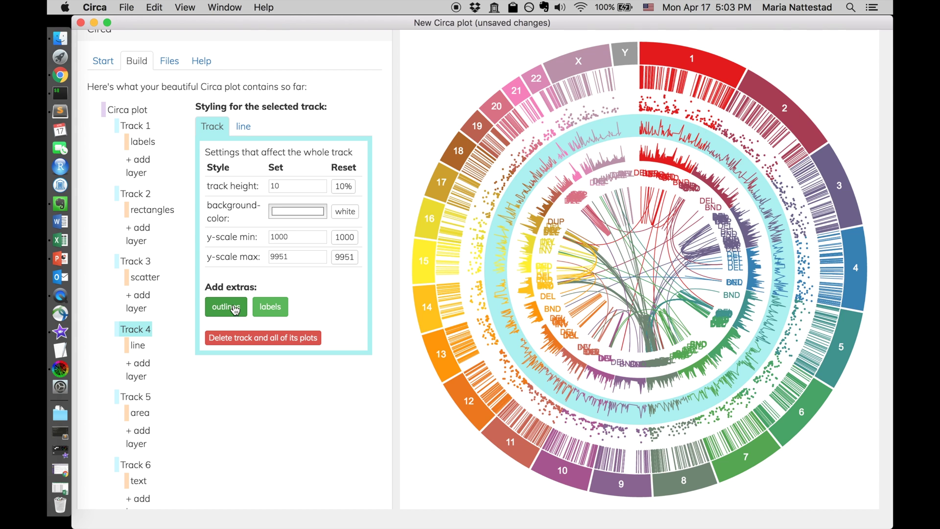
{"action": "left_click", "coordinate": [216, 309]}
{"action": "left_click", "coordinate": [625, 155]}
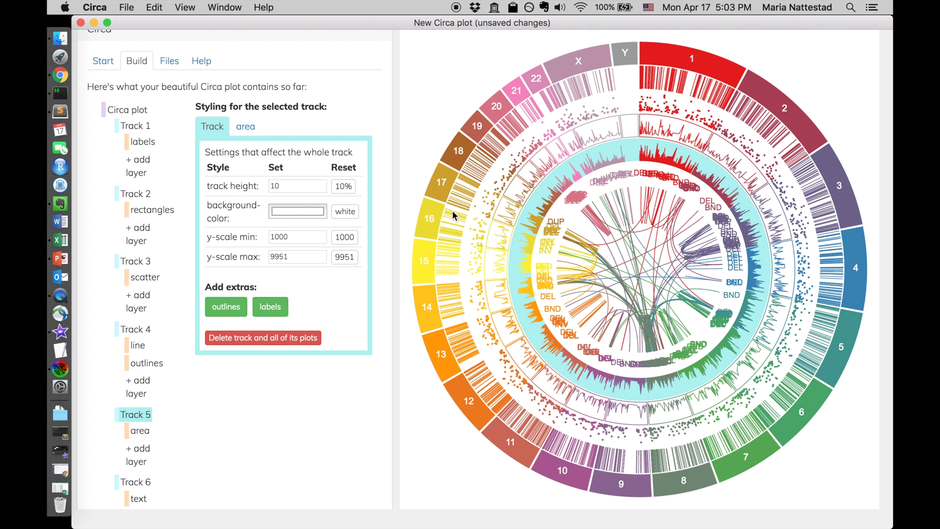
{"action": "left_click", "coordinate": [226, 307]}
Add outlines to the text, scatter and rectangles tracks, then deselect
{"action": "left_click", "coordinate": [622, 174]}
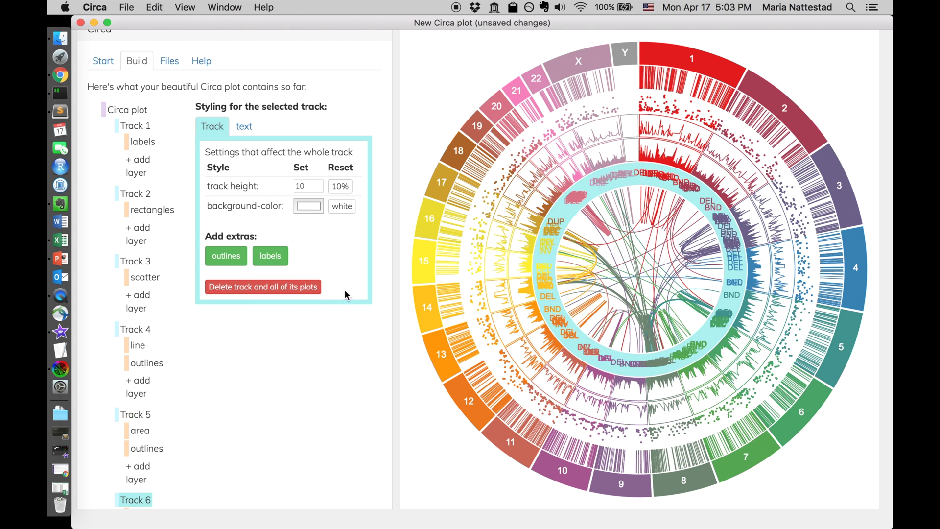
{"action": "left_click", "coordinate": [226, 256]}
{"action": "left_click", "coordinate": [598, 112]}
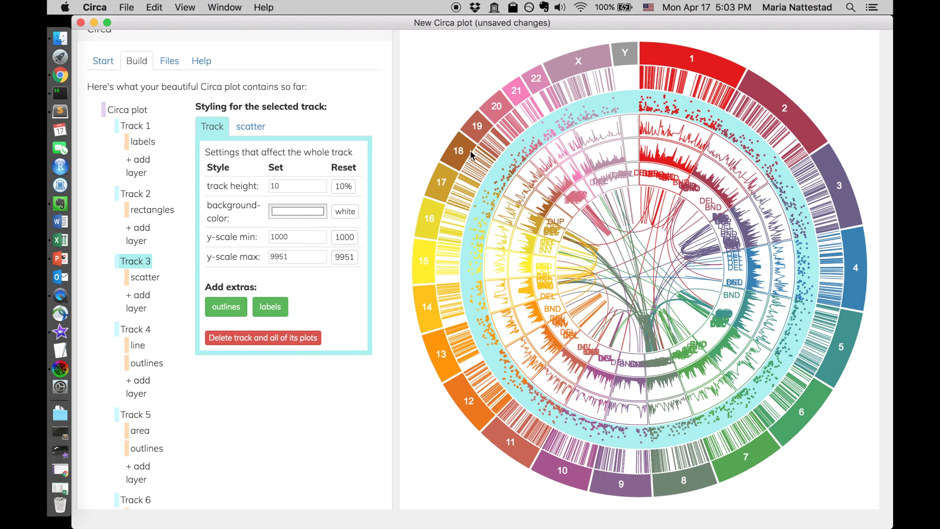
{"action": "left_click", "coordinate": [226, 307]}
{"action": "left_click", "coordinate": [506, 124]}
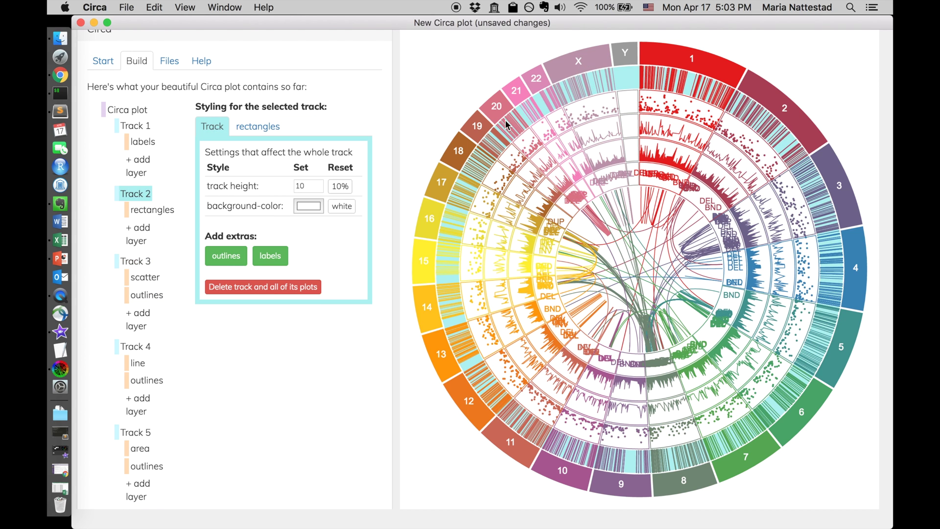
{"action": "left_click", "coordinate": [233, 258]}
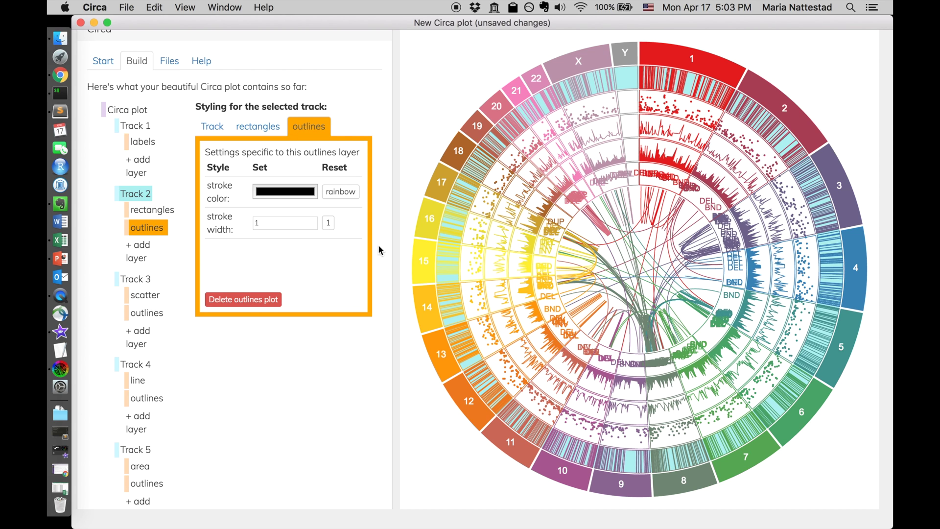
{"action": "left_click", "coordinate": [565, 95]}
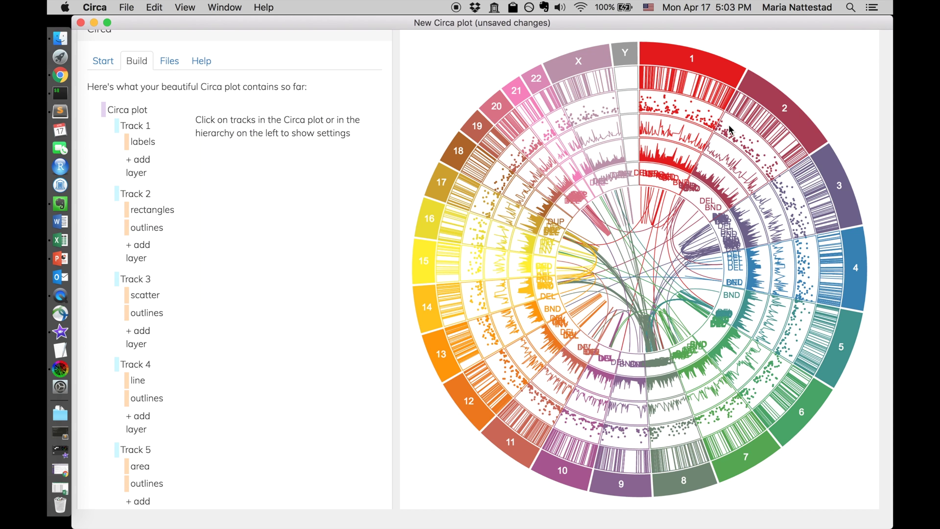